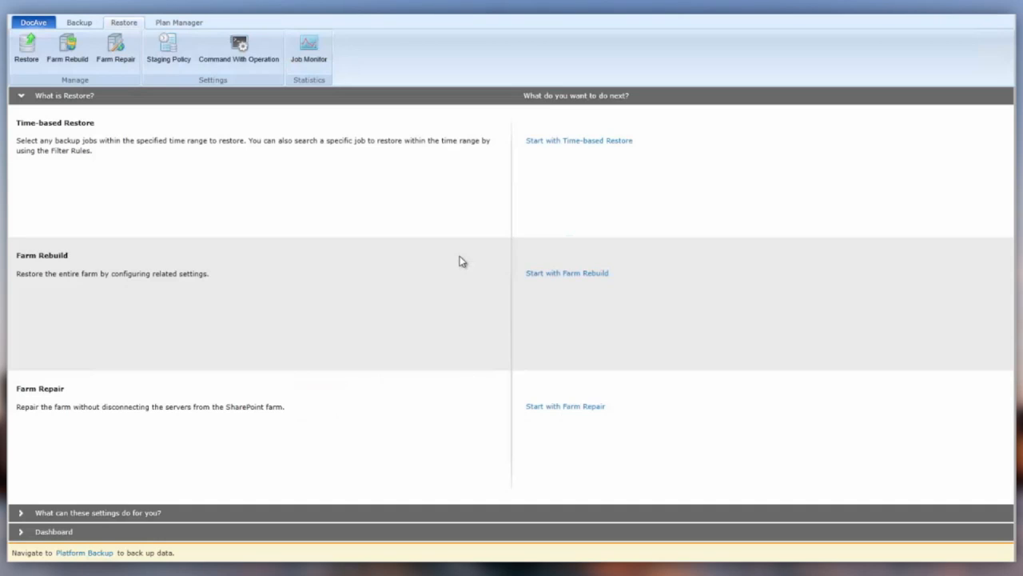
Start a time-based restore using the SP 2010 Prod backup job from January 29, 2015, and proceed to data selection.
click(599, 142)
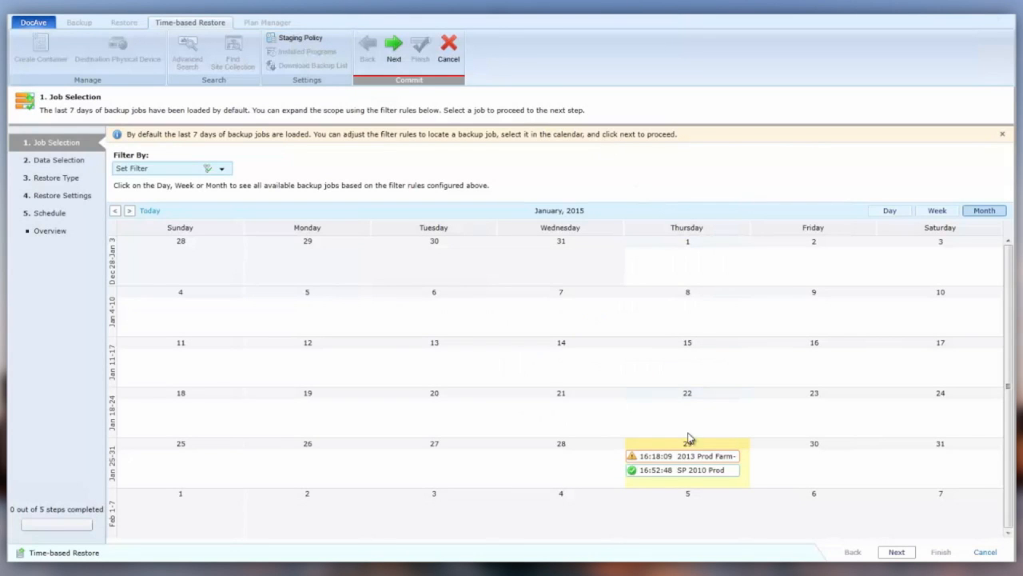
click(679, 474)
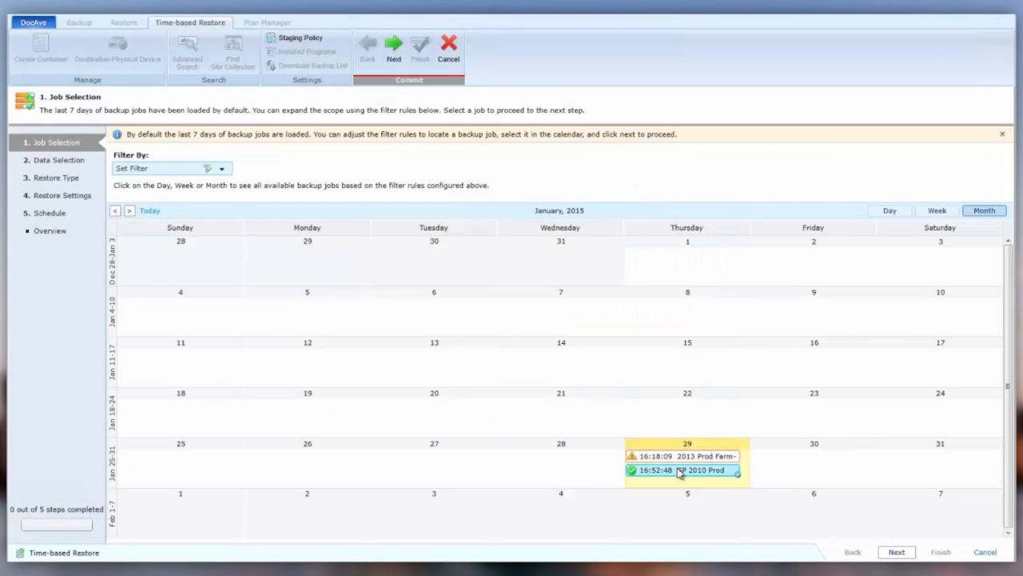
click(896, 551)
Select Microsoft SharePoint Foundation Web Application in the farm's backup data and open the granular content of WSS_Content under SharePoint - 80.
click(129, 156)
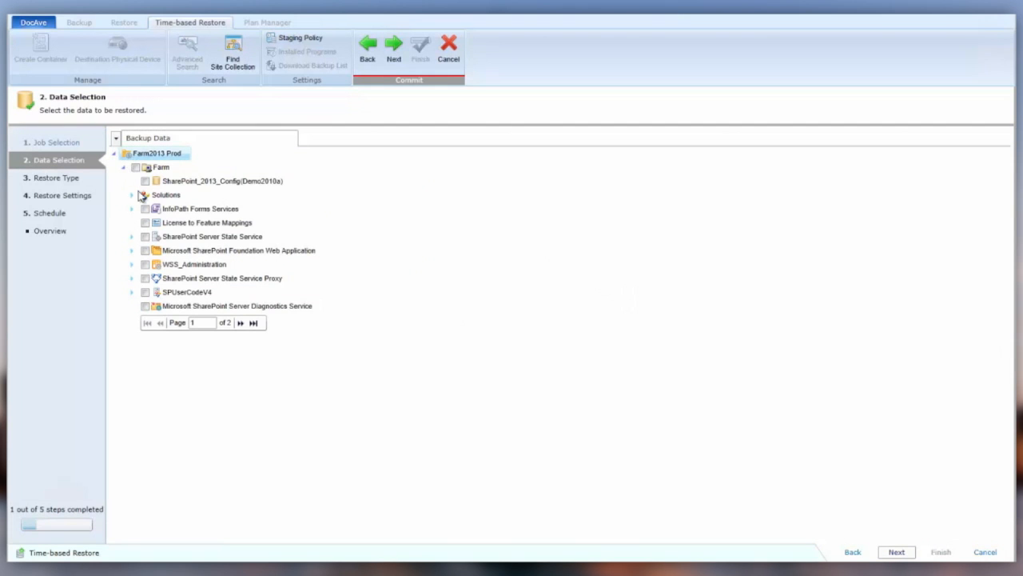
click(145, 250)
click(133, 251)
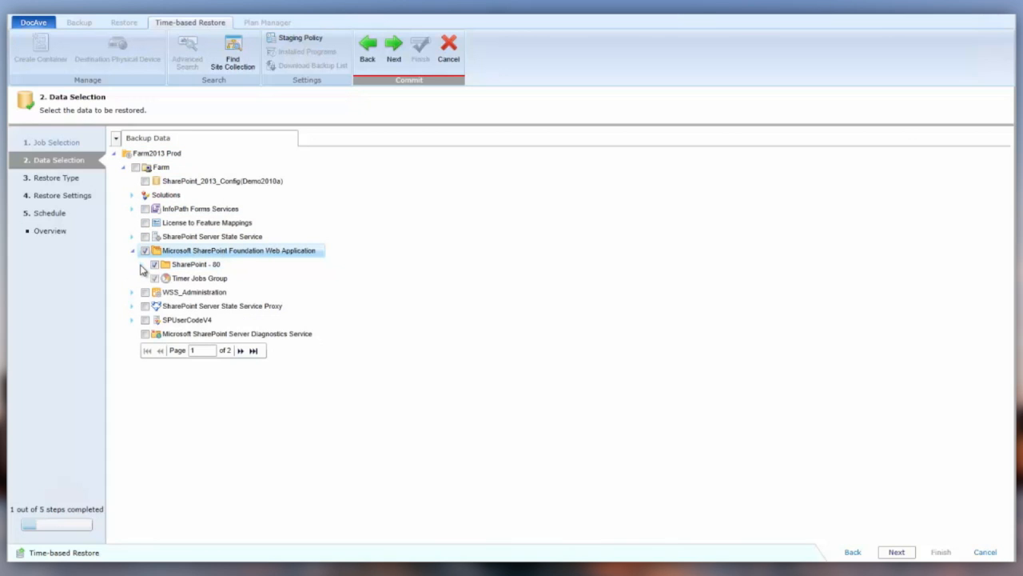
click(142, 265)
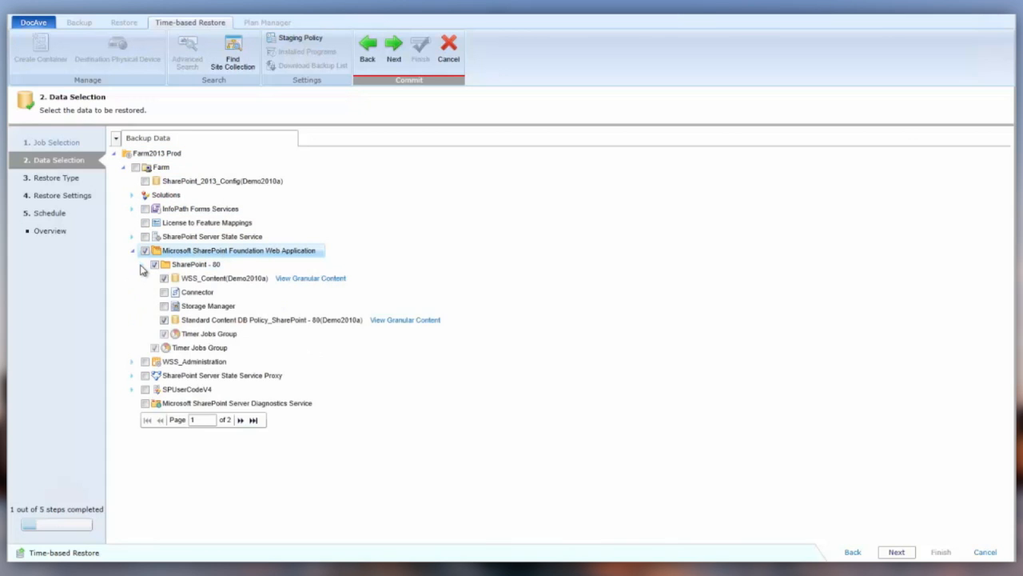
click(310, 279)
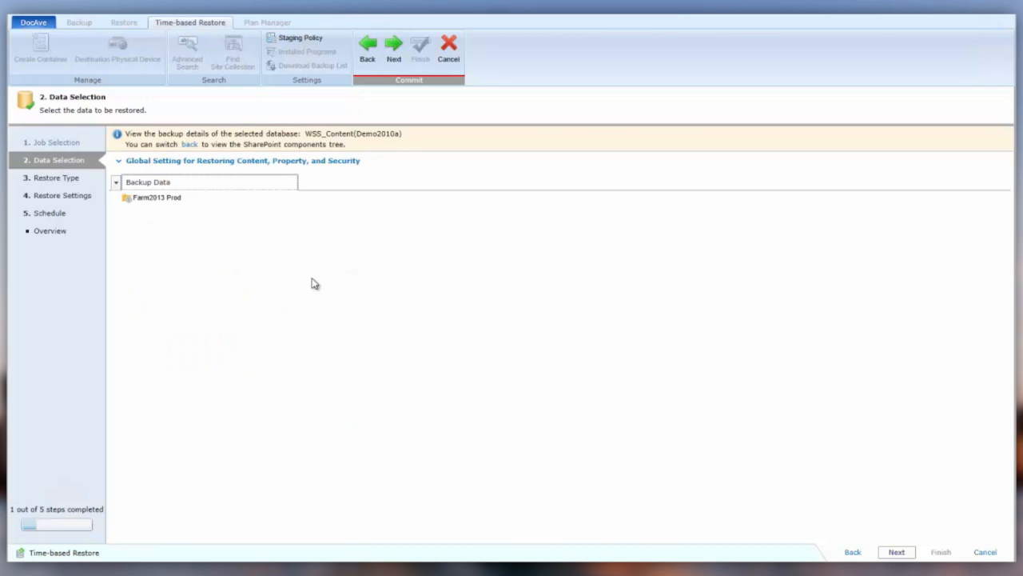
click(131, 201)
click(146, 231)
click(155, 239)
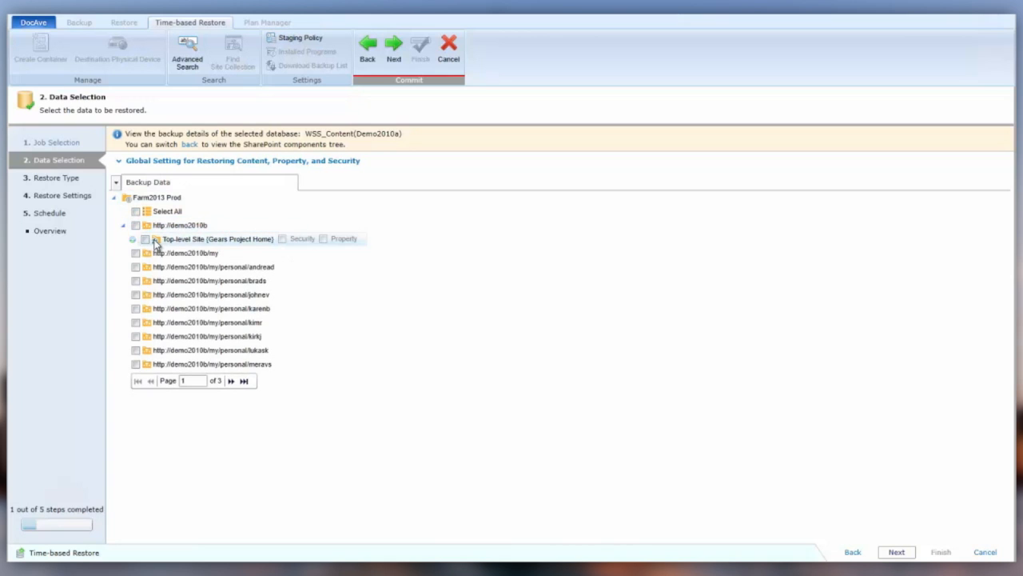
click(158, 274)
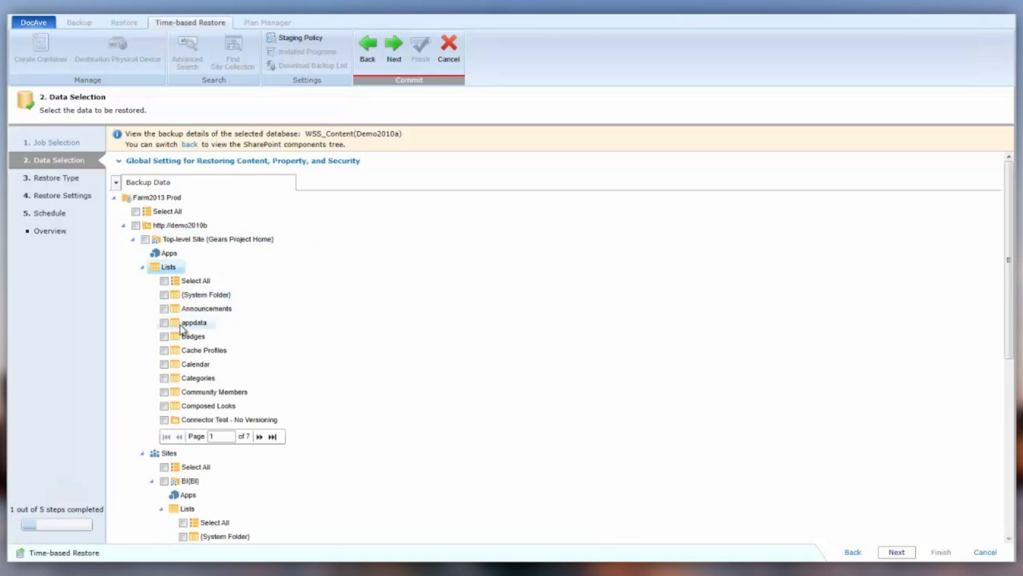
Select DispForm.aspx from the items in the Announcements list's root folder for restoring and proceed to the stub and BLOB settings.
click(179, 311)
click(183, 323)
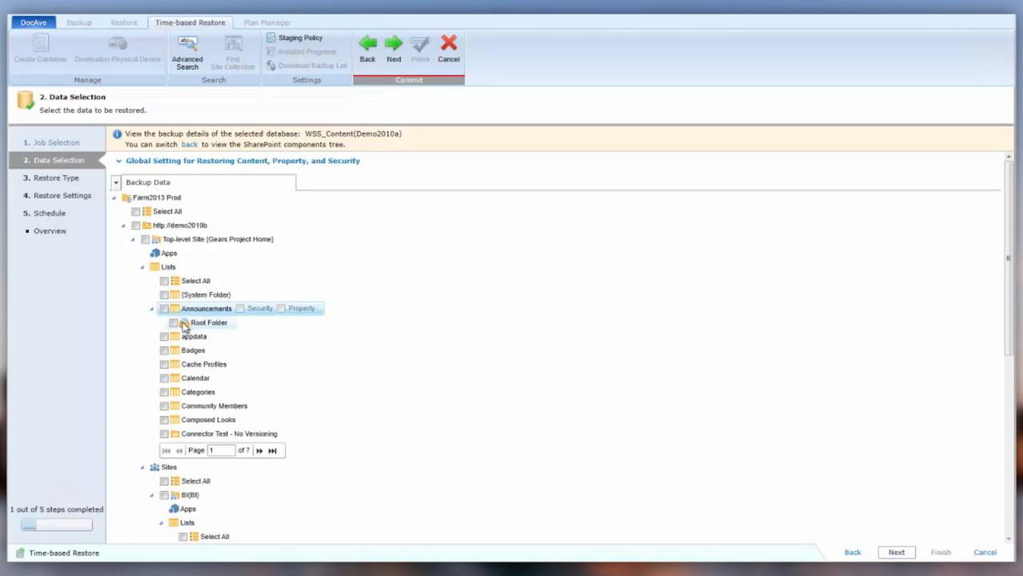
click(190, 337)
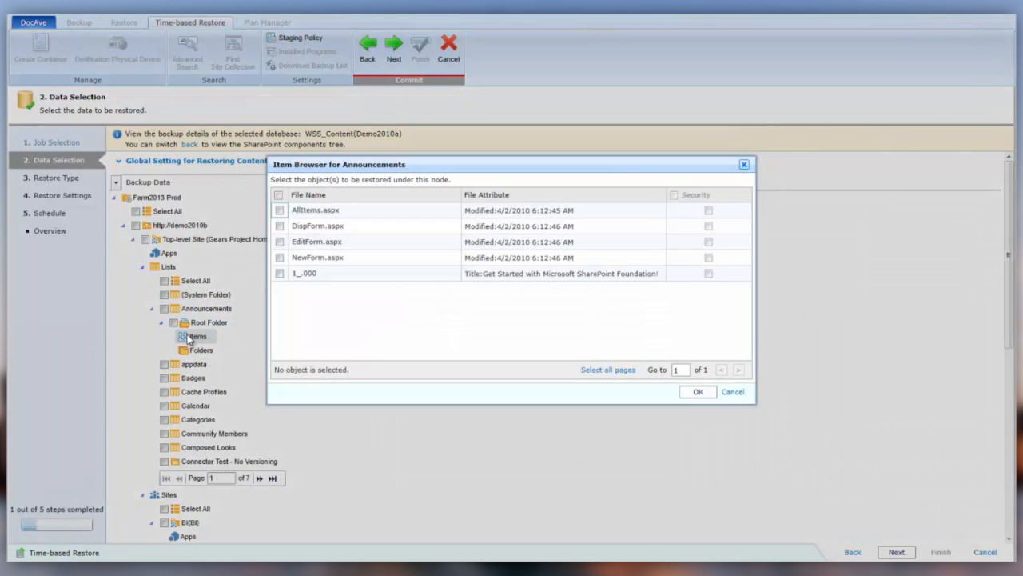
click(279, 226)
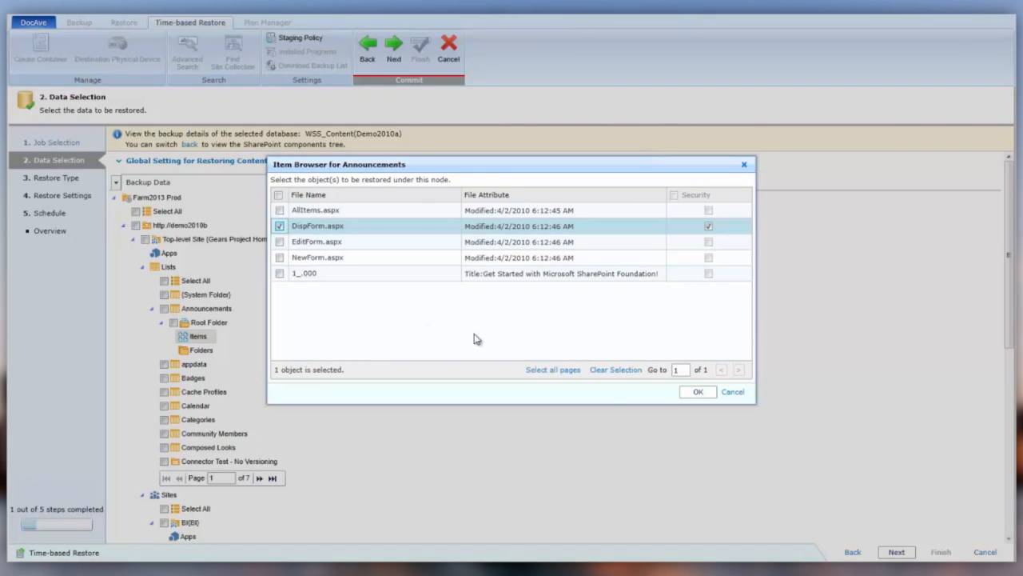
click(697, 392)
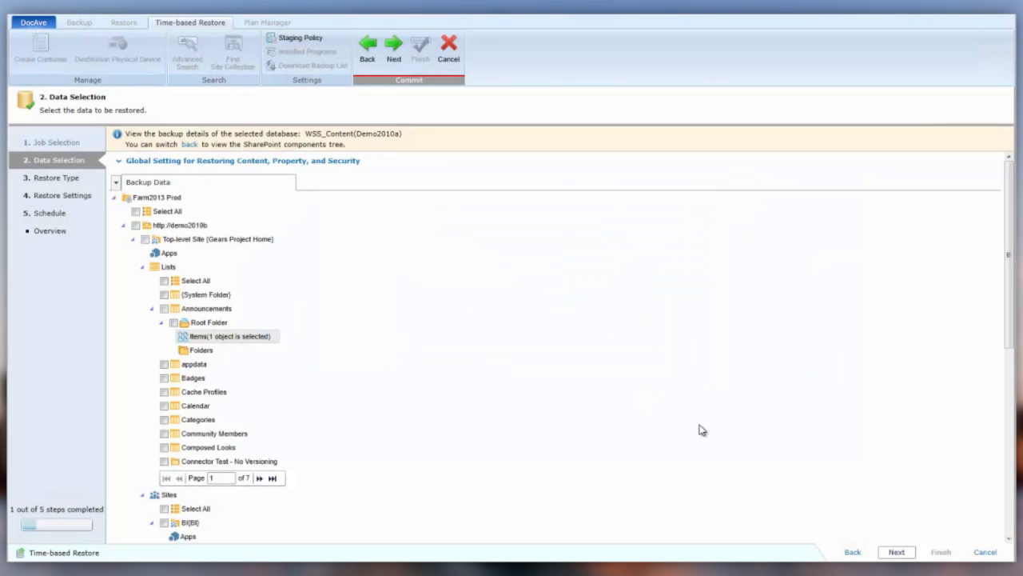
click(900, 556)
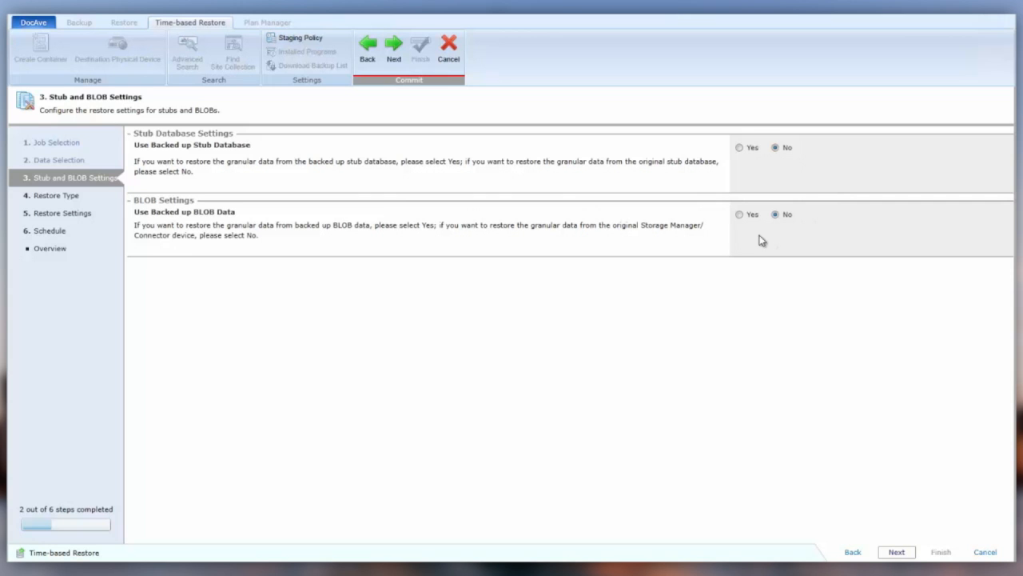
Accept No for both backed-up stub database and BLOB data, and choose In place restore as the restore type.
click(896, 552)
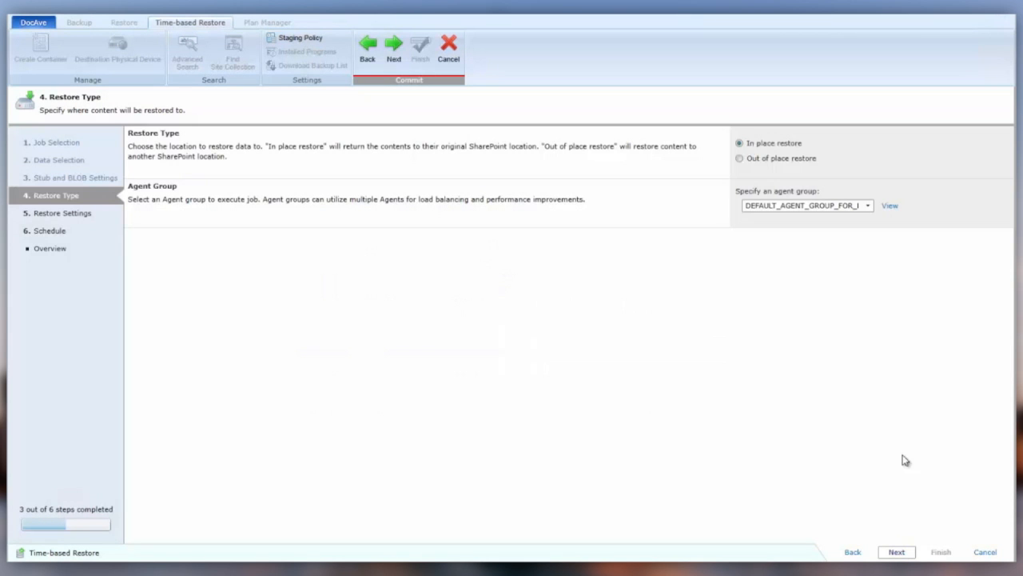
click(740, 158)
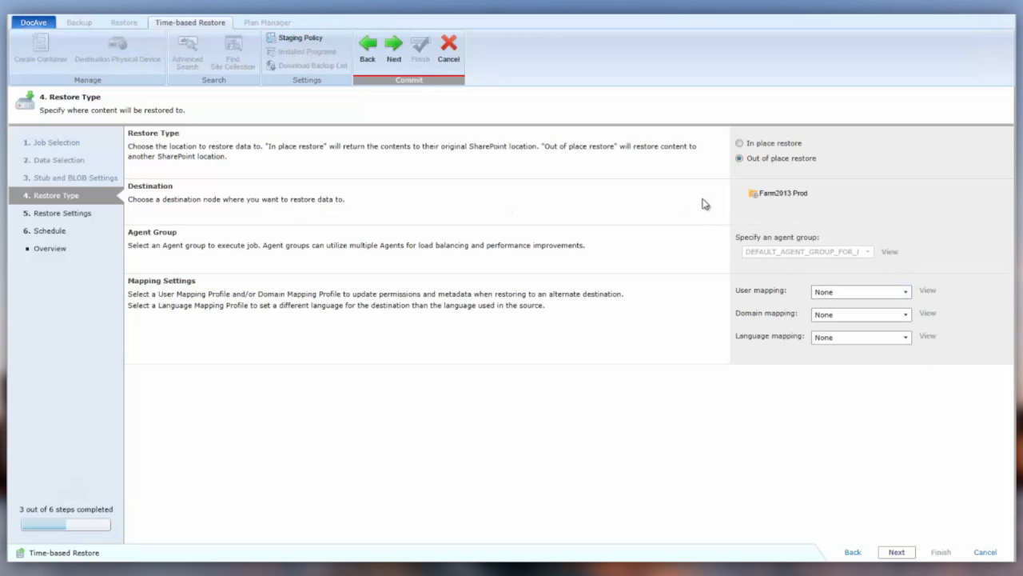
click(741, 143)
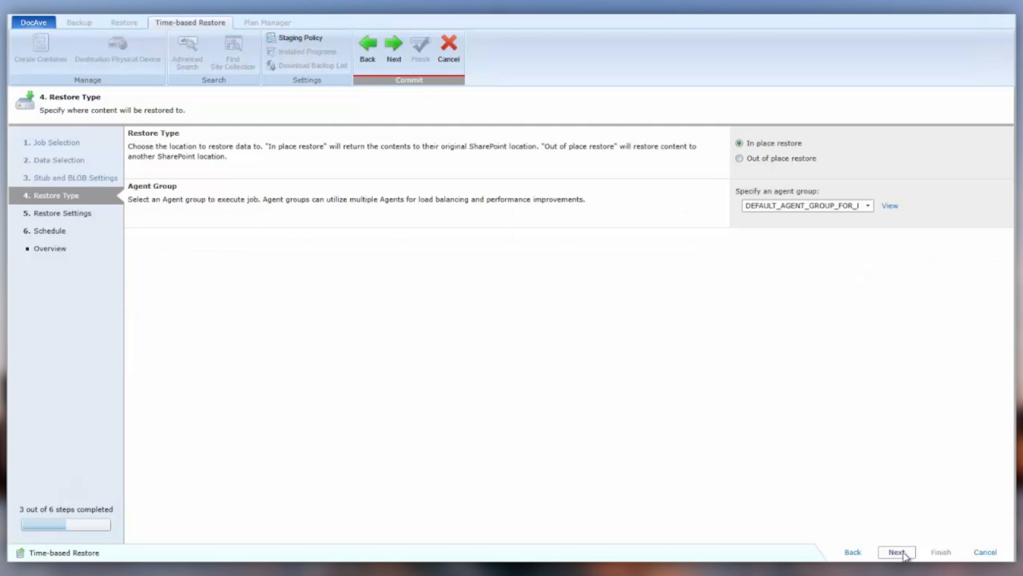
click(897, 552)
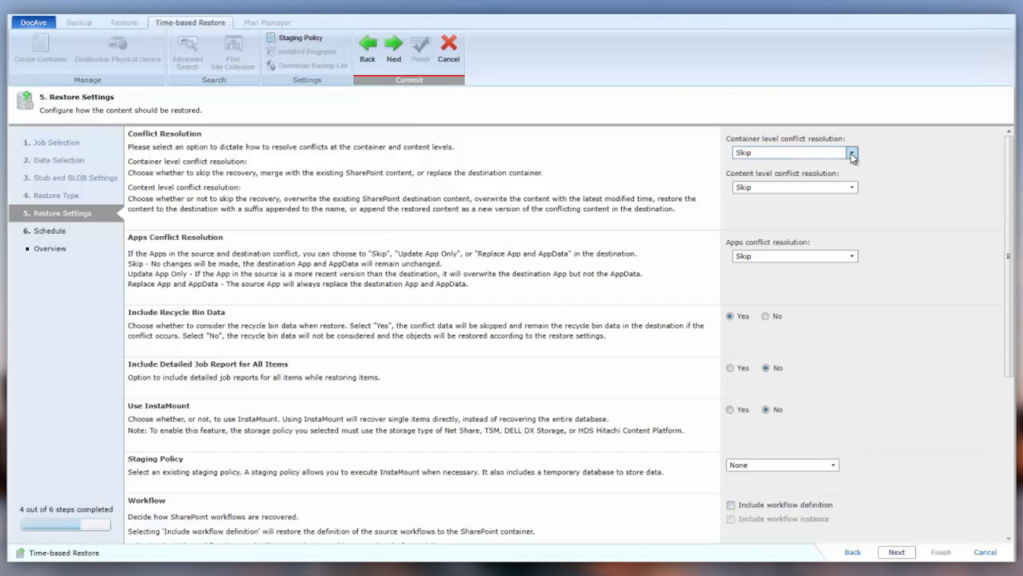
Examine the available container level and content level conflict resolution options, keeping Skip for both.
click(852, 155)
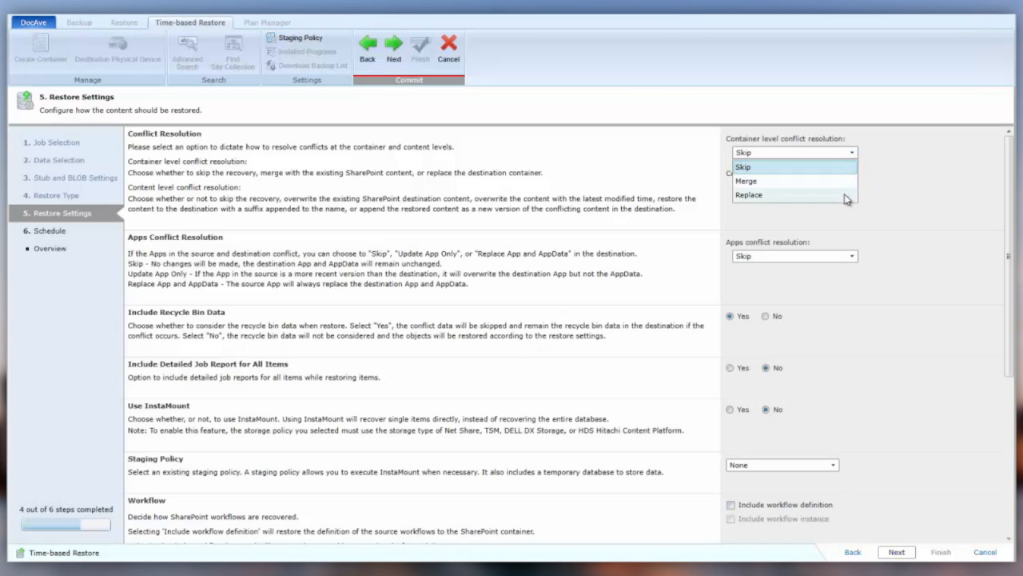
click(853, 154)
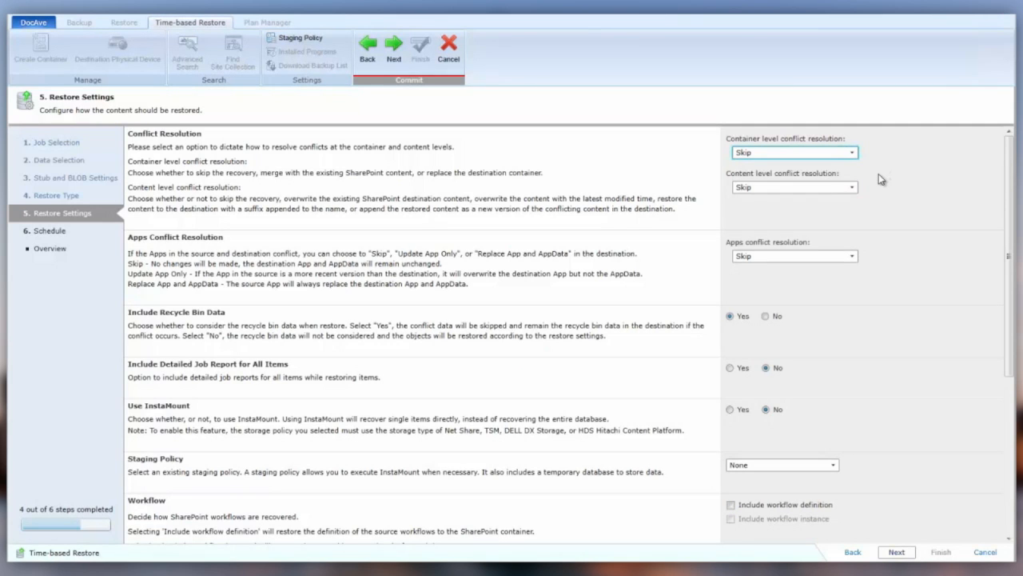
click(853, 187)
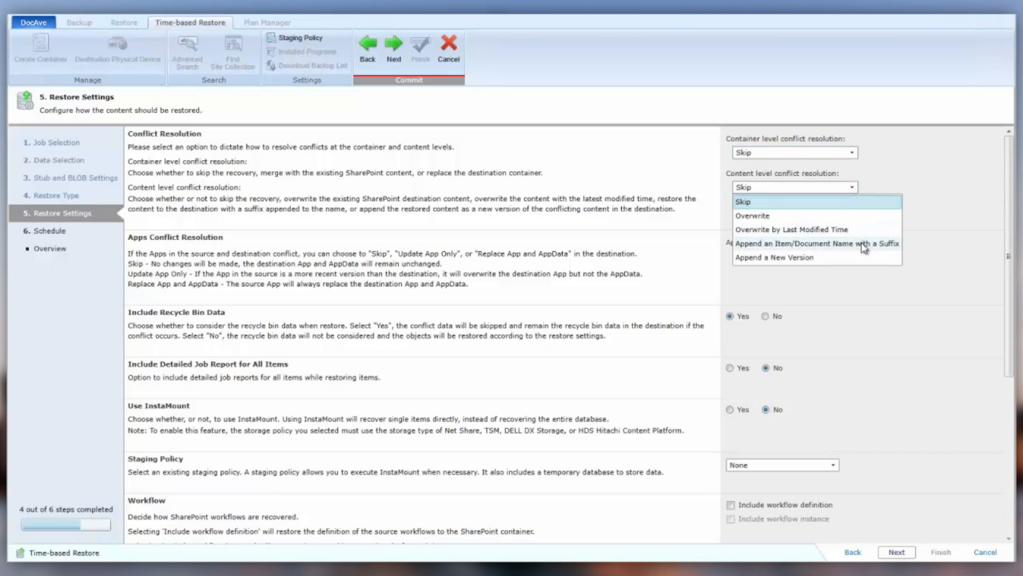
click(930, 219)
Enable InstaMount for the restore and choose Stage 1 as its staging policy.
scroll(923, 250, down, 1)
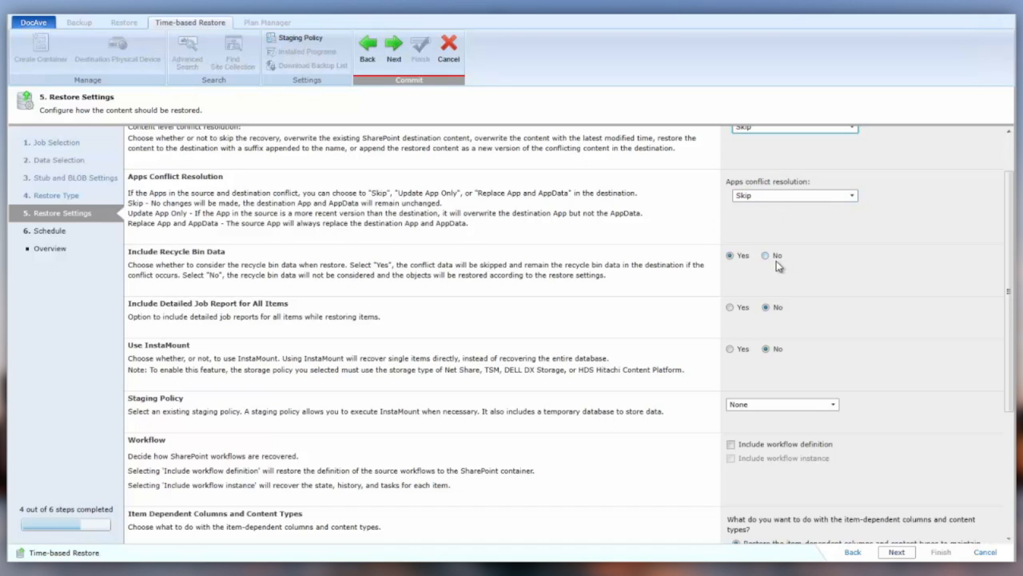
scroll(770, 261, down, 2)
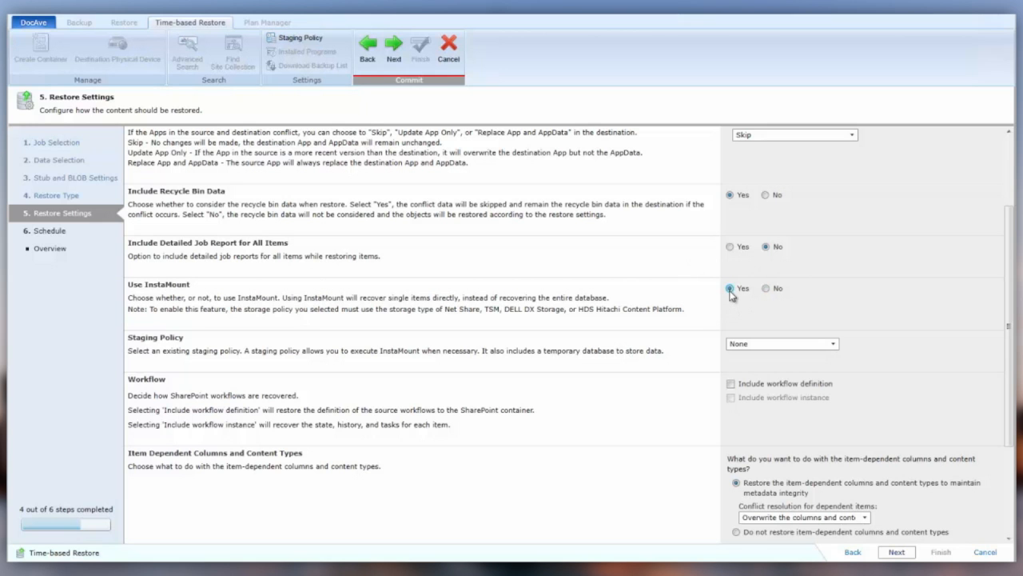
scroll(732, 314, down, 3)
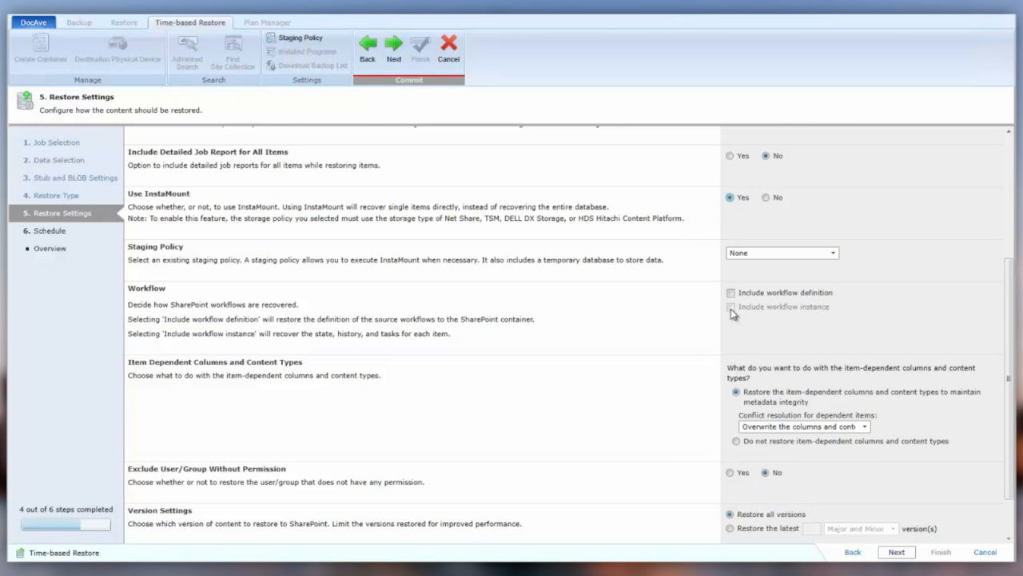
scroll(731, 312, down, 2)
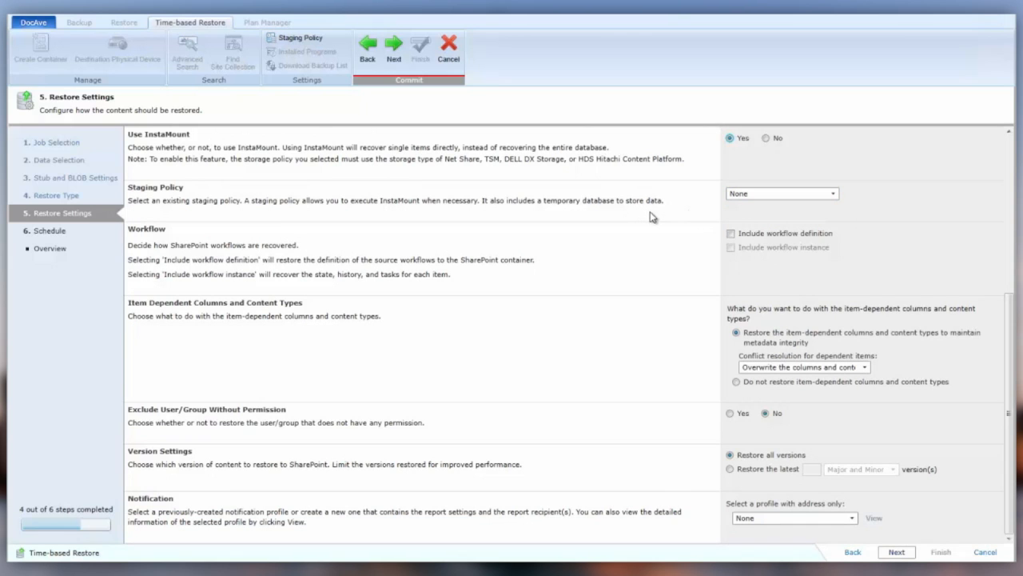
click(763, 194)
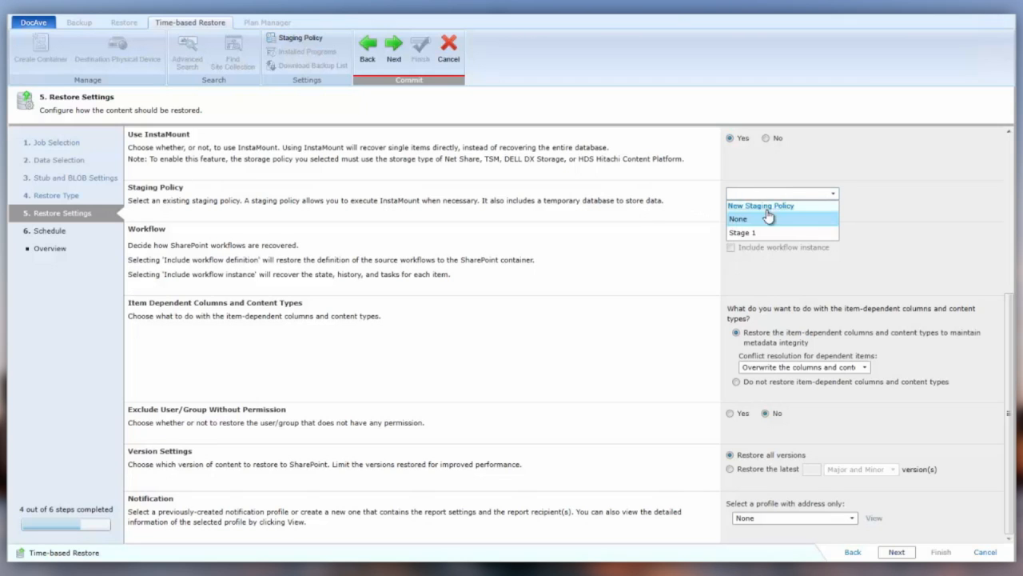
click(744, 232)
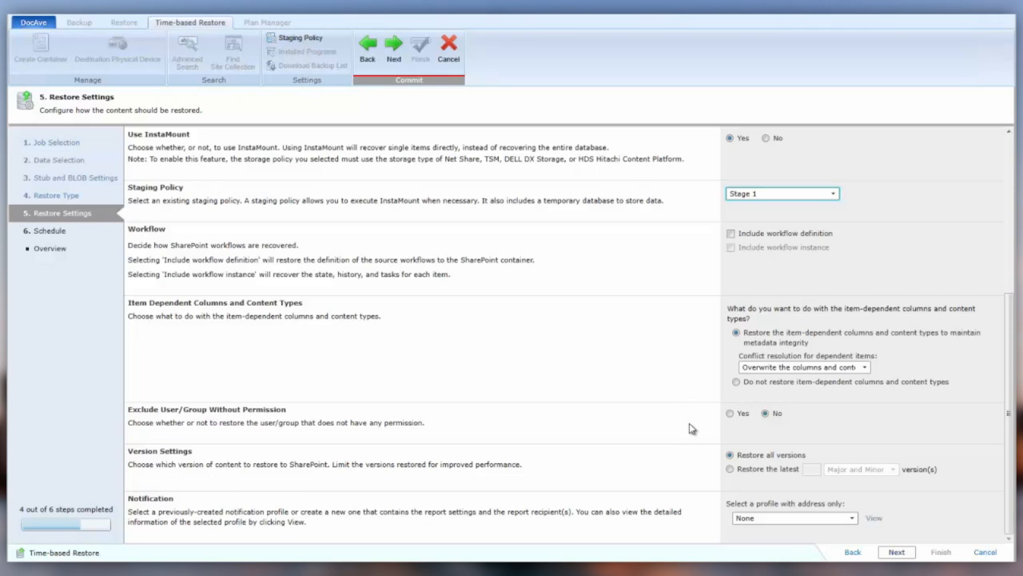
click(730, 468)
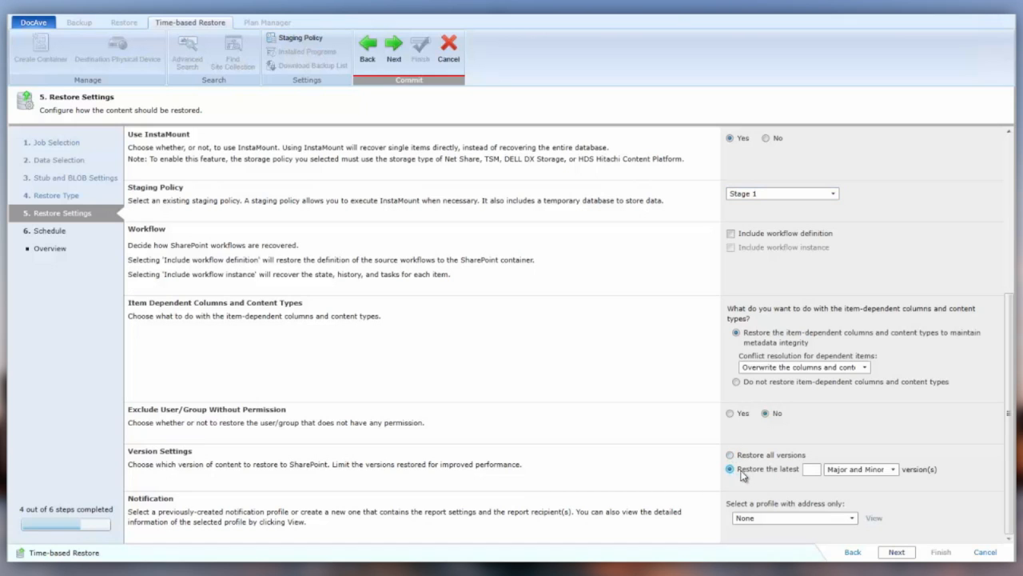
click(877, 473)
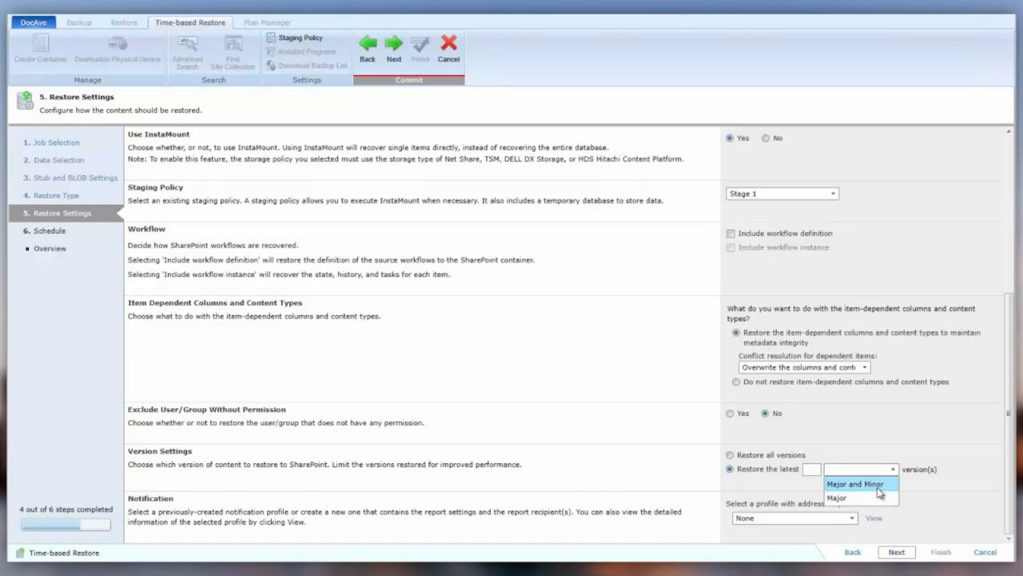
click(732, 457)
click(730, 455)
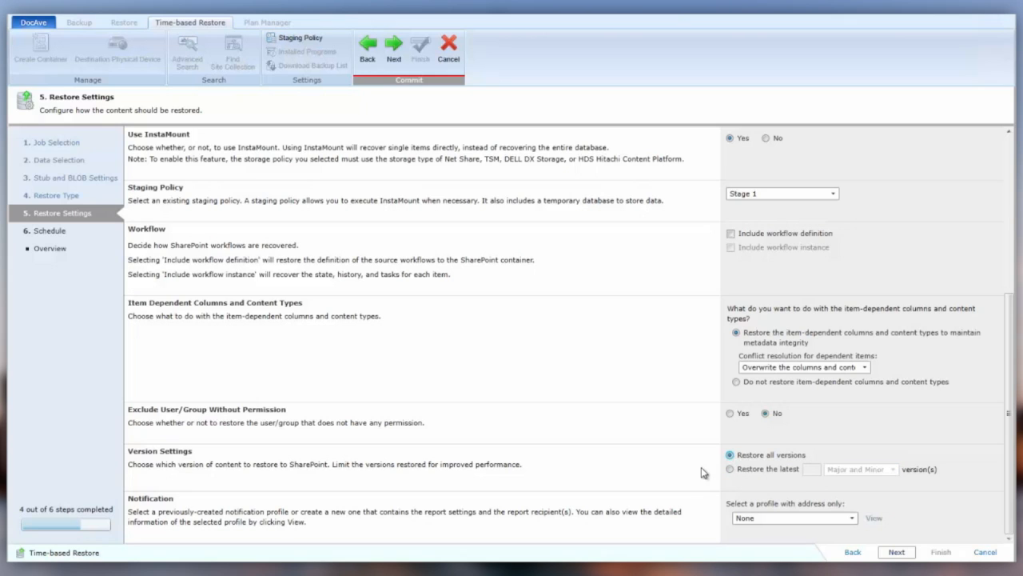
Check the available notification profiles, keep None, and proceed to the restore schedule.
click(852, 520)
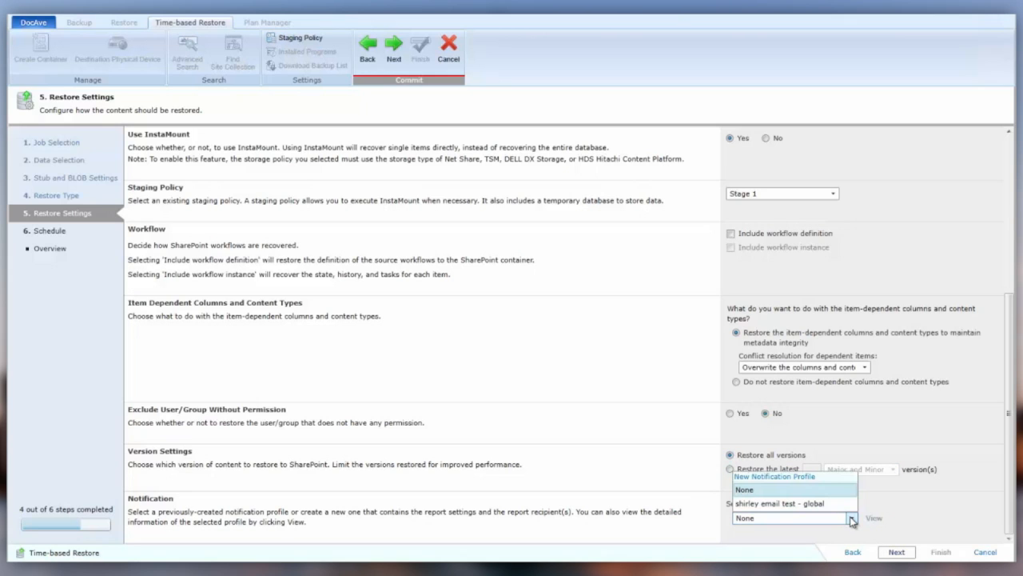
click(892, 515)
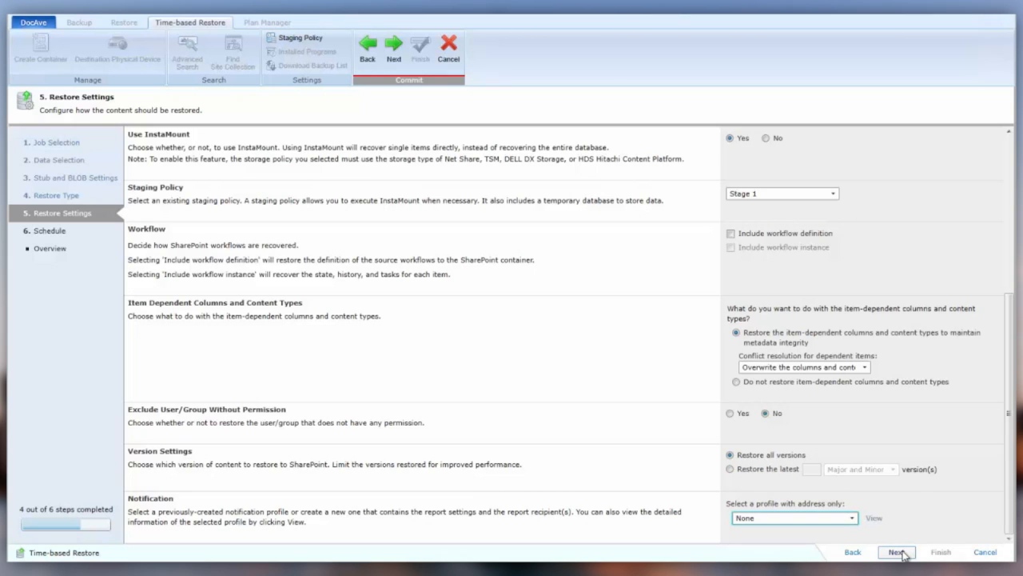
click(897, 551)
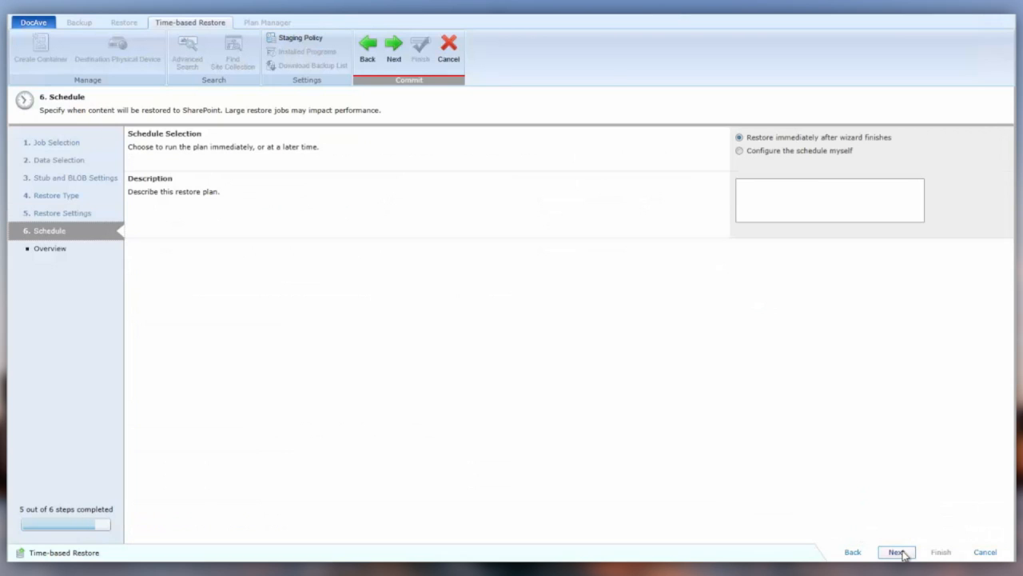
Configure a custom schedule that starts the restore on 2015-01-30 at 10:42, and review the restore plan's overview.
click(740, 152)
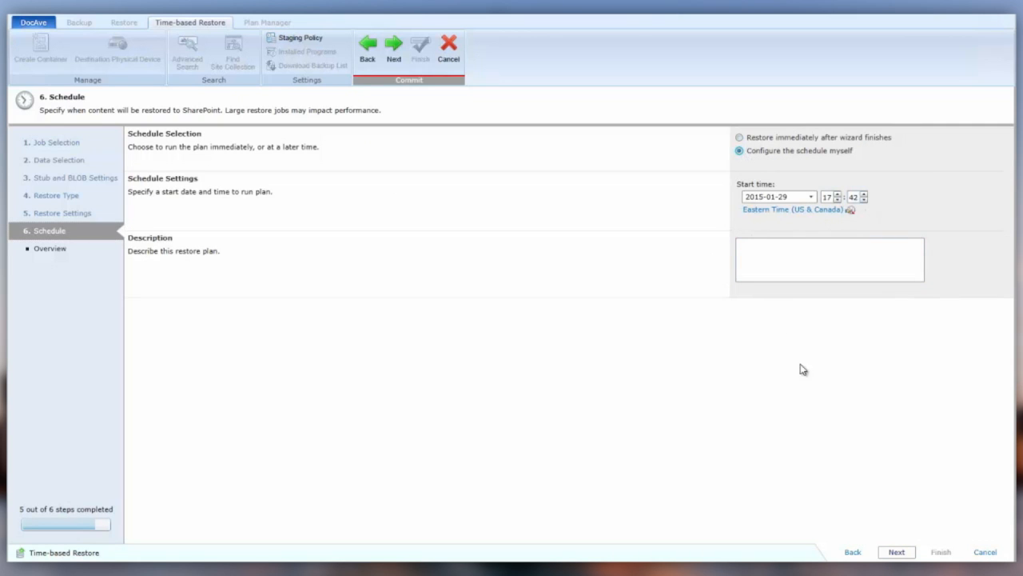
click(811, 197)
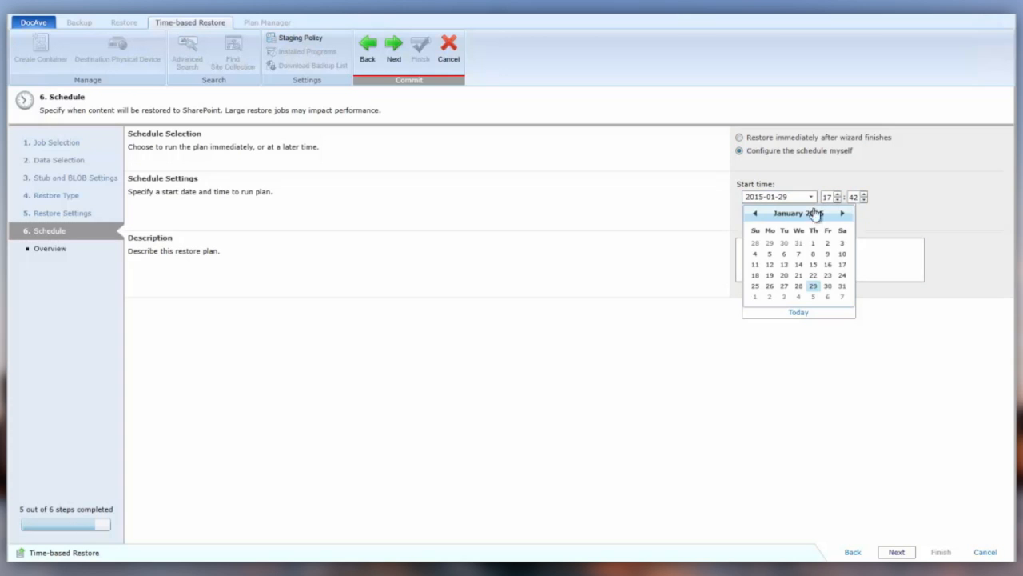
click(828, 286)
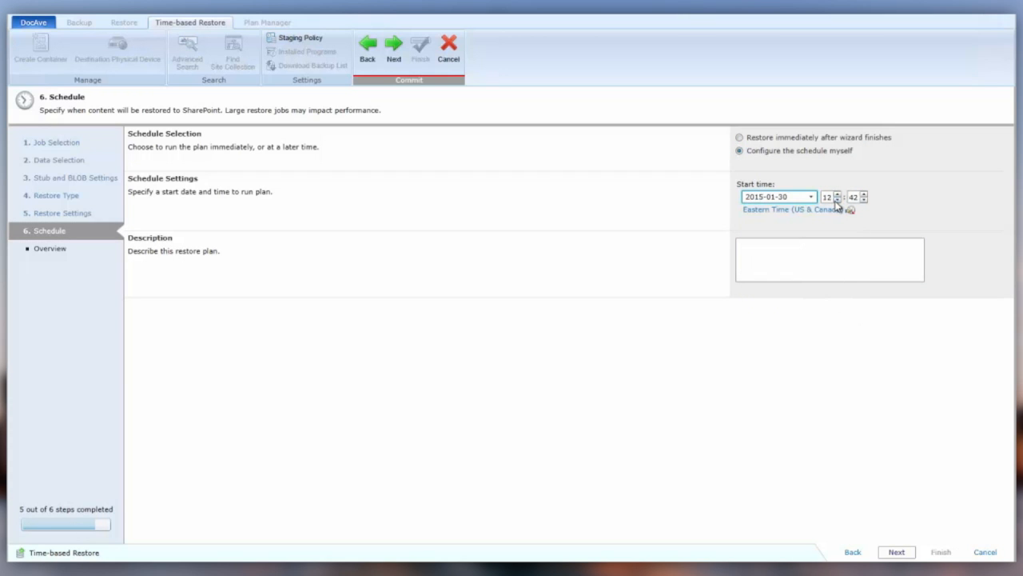
click(896, 551)
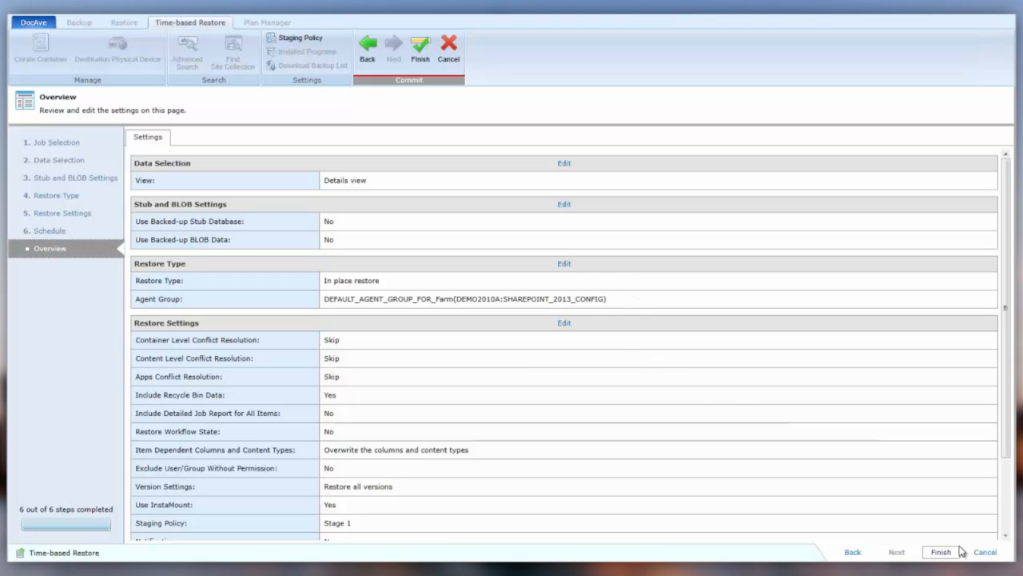
scroll(1005, 456, down, 3)
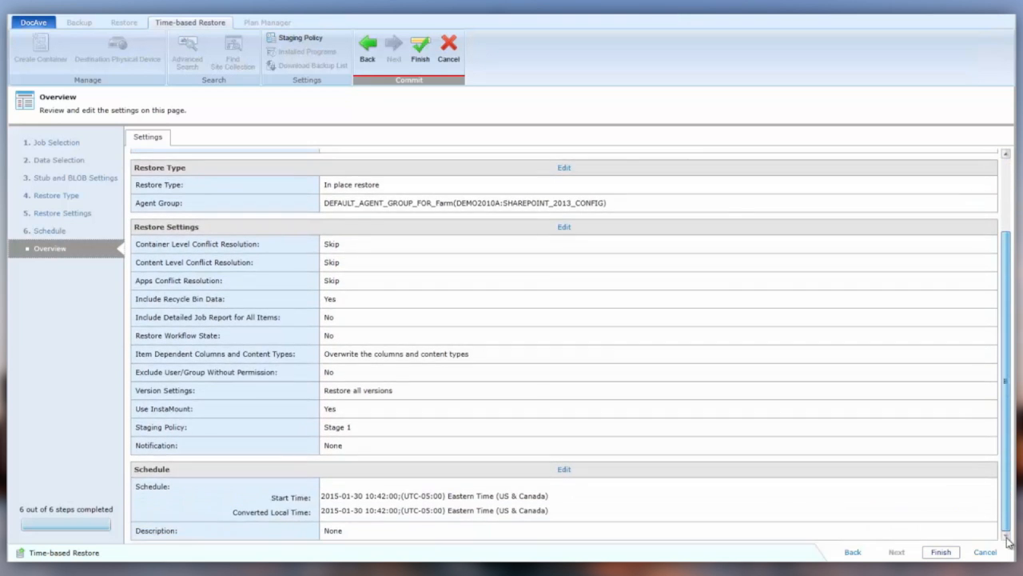